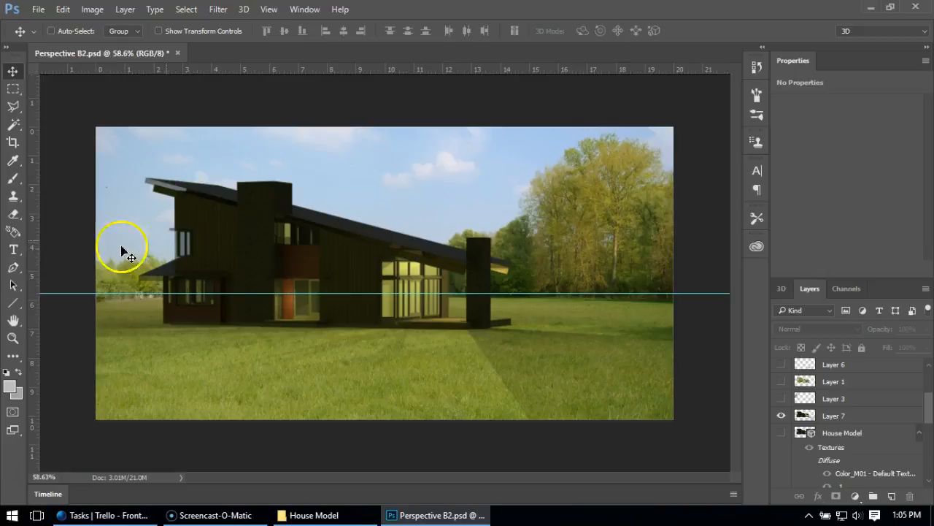
- Convert the locked Background into a regular layer named Layer 0 with Normal mode and 100% opacity
{"action": "scroll", "coordinate": [931, 413], "scroll_direction": "down", "scroll_amount": 2}
{"action": "left_click_drag", "start_coordinate": [931, 413], "coordinate": [922, 456]}
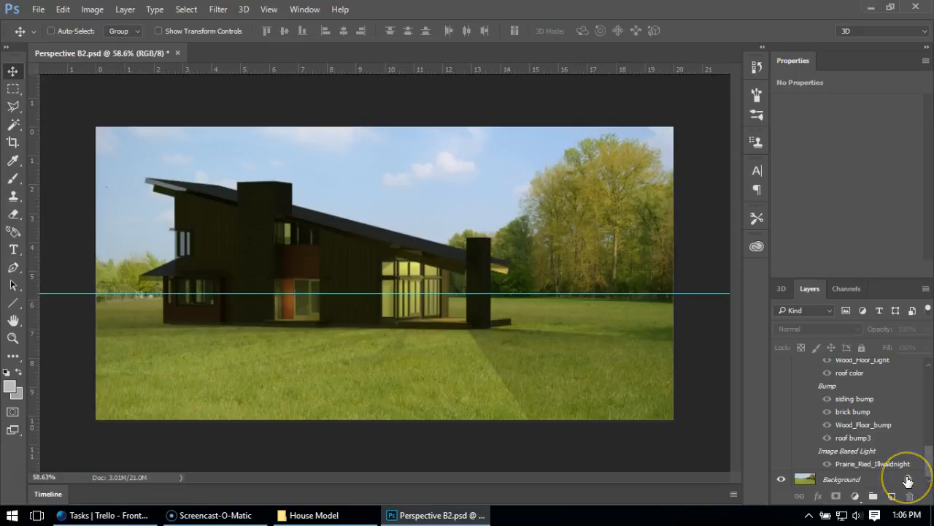
{"action": "double_click", "coordinate": [841, 481]}
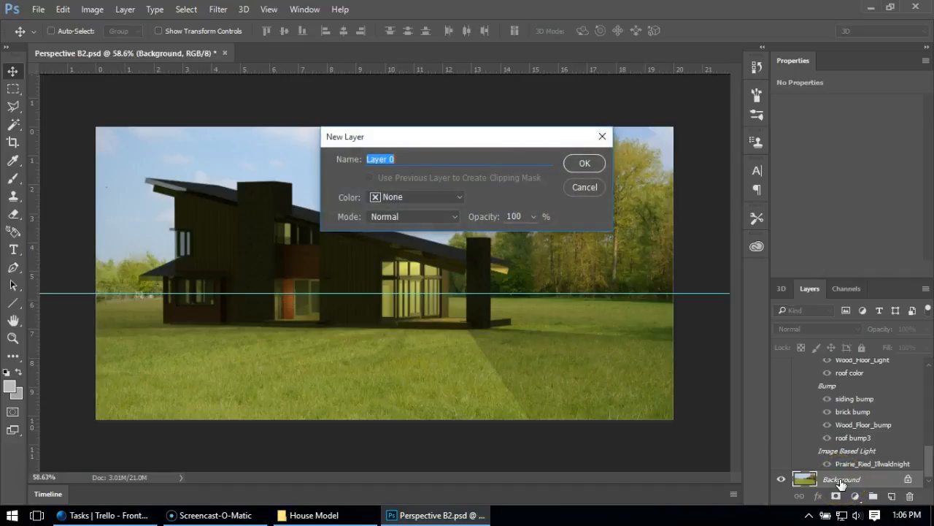
{"action": "left_click", "coordinate": [588, 162]}
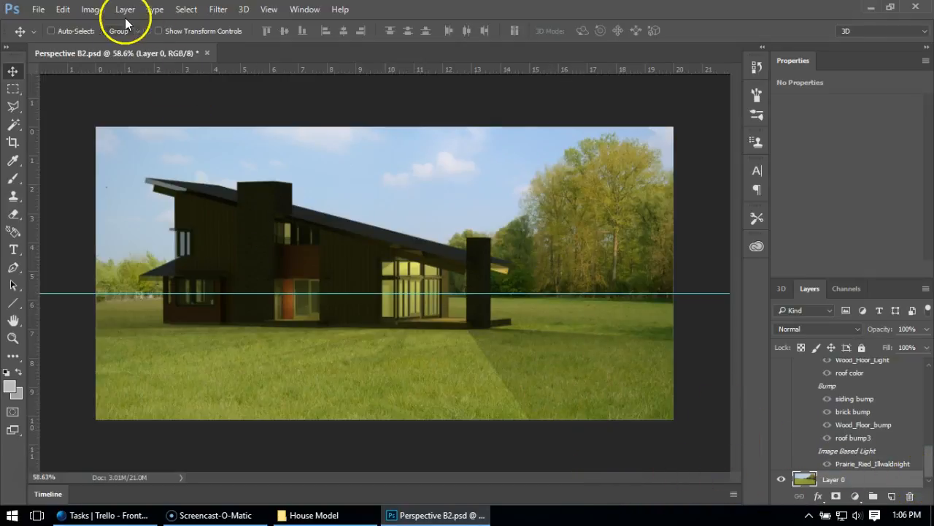
- Darken Layer 0 with Levels, using input levels 23, 0.96 and 255 and output levels 11 and 105
{"action": "left_click", "coordinate": [95, 9]}
{"action": "mouse_move", "coordinate": [105, 43]}
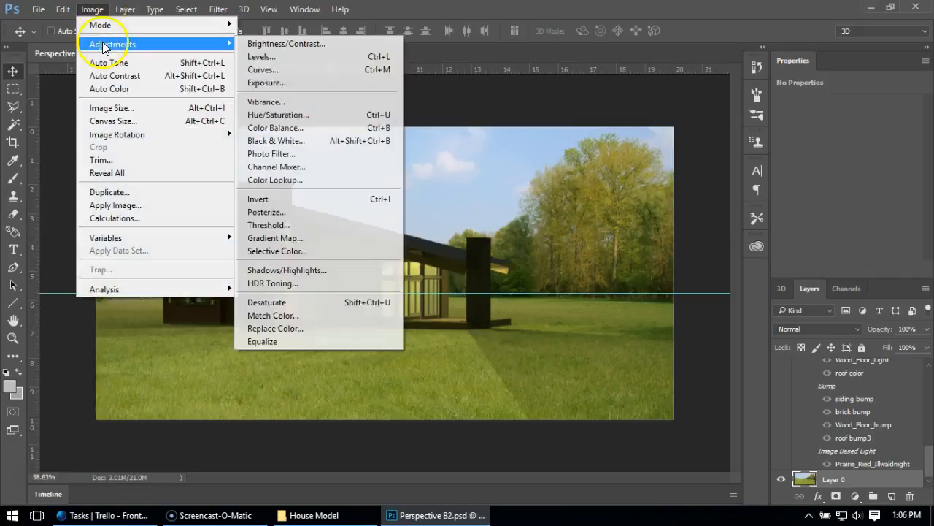
{"action": "left_click", "coordinate": [265, 61]}
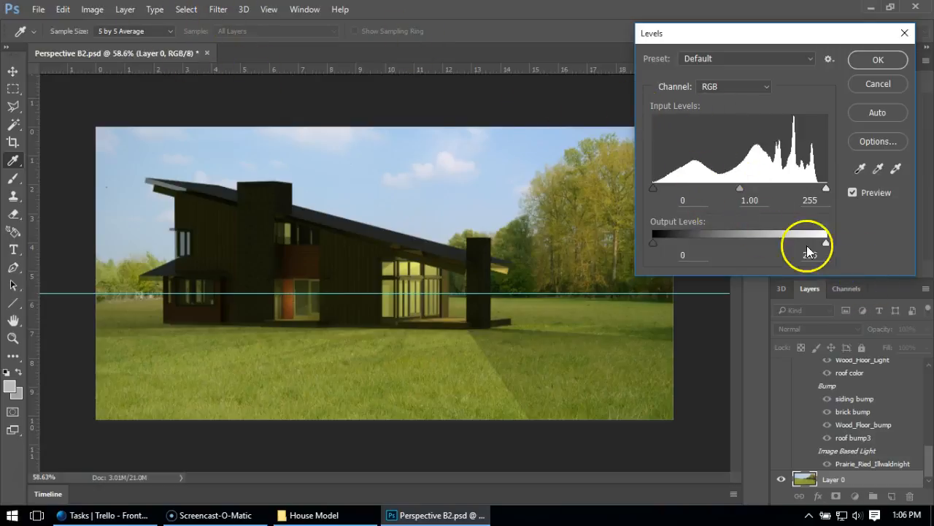
{"action": "left_click_drag", "start_coordinate": [827, 242], "coordinate": [723, 246]}
{"action": "mouse_move", "coordinate": [827, 187]}
{"action": "left_mouse_down"}
{"action": "mouse_move", "coordinate": [816, 189]}
{"action": "mouse_move", "coordinate": [826, 188]}
{"action": "left_mouse_up"}
{"action": "left_click_drag", "start_coordinate": [655, 188], "coordinate": [694, 192]}
{"action": "mouse_move", "coordinate": [760, 188]}
{"action": "left_mouse_down"}
{"action": "mouse_move", "coordinate": [736, 186]}
{"action": "mouse_move", "coordinate": [776, 188]}
{"action": "mouse_move", "coordinate": [762, 192]}
{"action": "left_mouse_up"}
{"action": "mouse_move", "coordinate": [832, 187]}
{"action": "left_mouse_down"}
{"action": "mouse_move", "coordinate": [798, 188]}
{"action": "mouse_move", "coordinate": [830, 188]}
{"action": "left_mouse_up"}
{"action": "mouse_move", "coordinate": [655, 242]}
{"action": "left_mouse_down"}
{"action": "mouse_move", "coordinate": [720, 242]}
{"action": "mouse_move", "coordinate": [661, 243]}
{"action": "left_mouse_up"}
{"action": "left_click", "coordinate": [675, 243]}
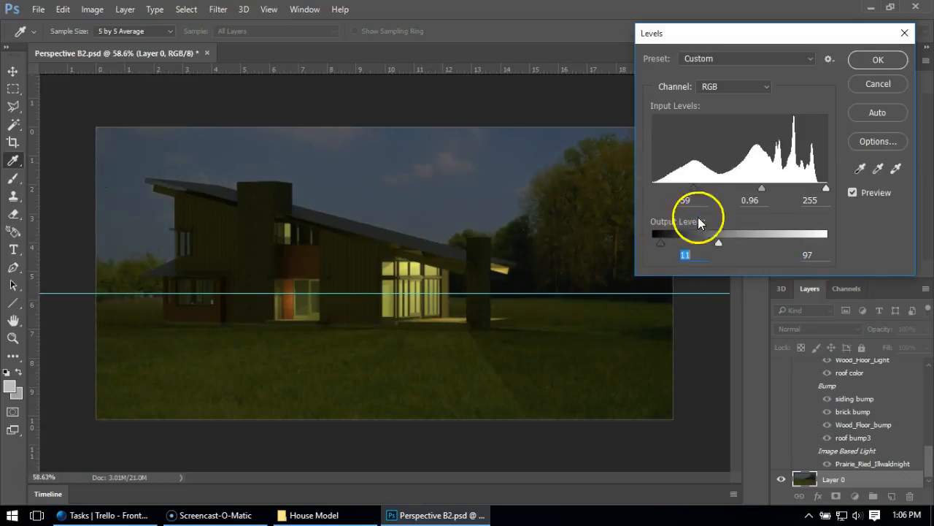
{"action": "left_click_drag", "start_coordinate": [691, 190], "coordinate": [669, 191]}
{"action": "left_click_drag", "start_coordinate": [719, 244], "coordinate": [724, 243]}
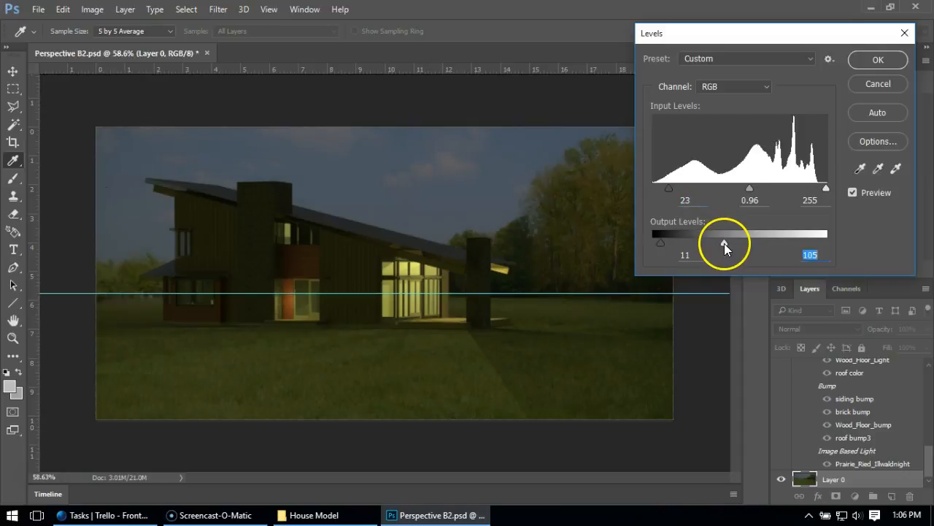
{"action": "left_click", "coordinate": [879, 60]}
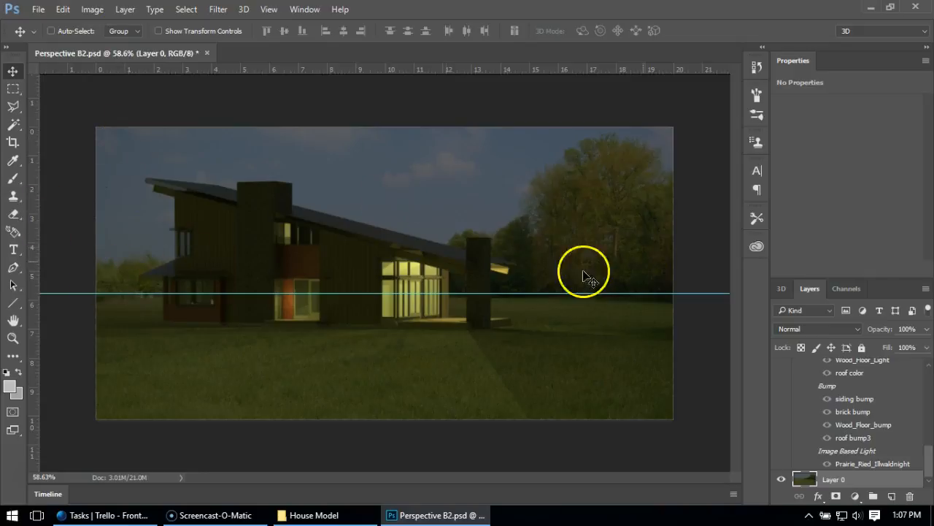
- Apply Brightness/Contrast to Layer 0 with brightness -28 and contrast 30
{"action": "left_click", "coordinate": [82, 9]}
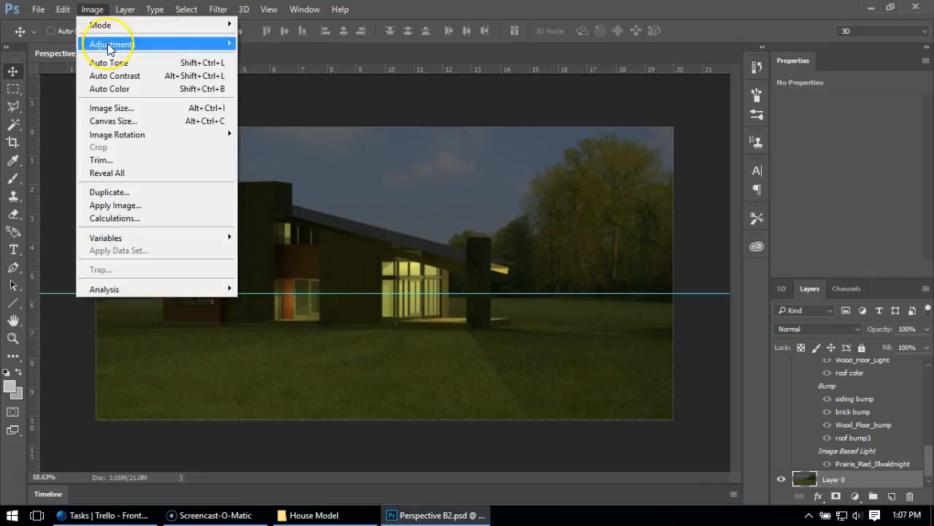
{"action": "mouse_move", "coordinate": [108, 48]}
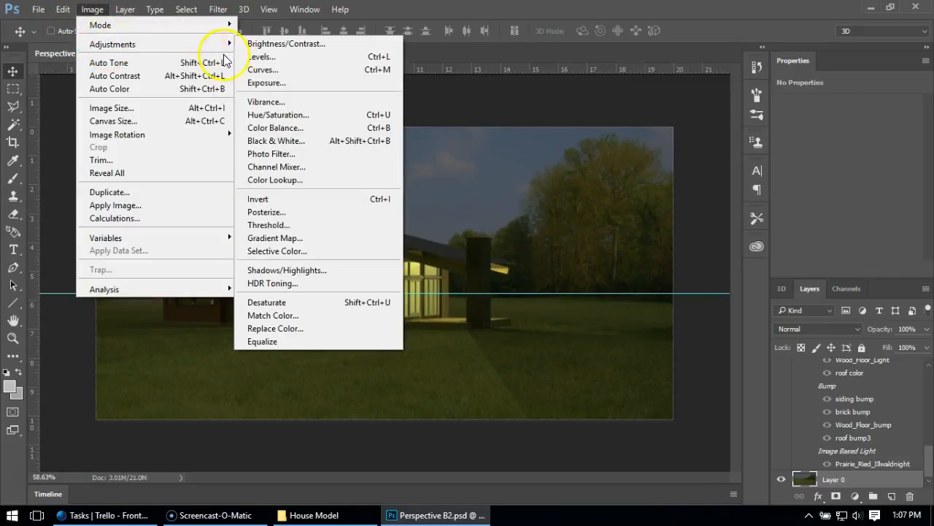
{"action": "left_click", "coordinate": [292, 44]}
{"action": "left_click_drag", "start_coordinate": [647, 131], "coordinate": [667, 167]}
{"action": "left_click_drag", "start_coordinate": [642, 93], "coordinate": [732, 98]}
{"action": "left_click_drag", "start_coordinate": [726, 130], "coordinate": [728, 132]}
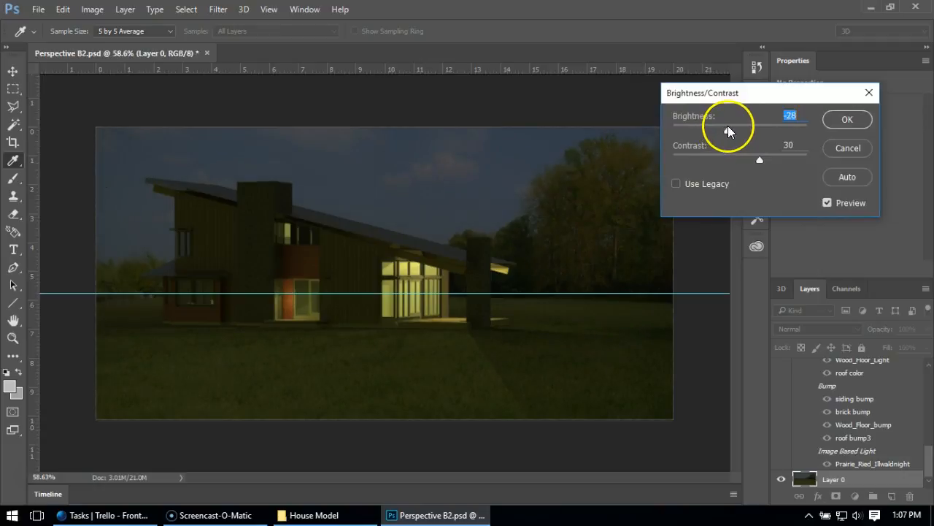
{"action": "left_click", "coordinate": [848, 120]}
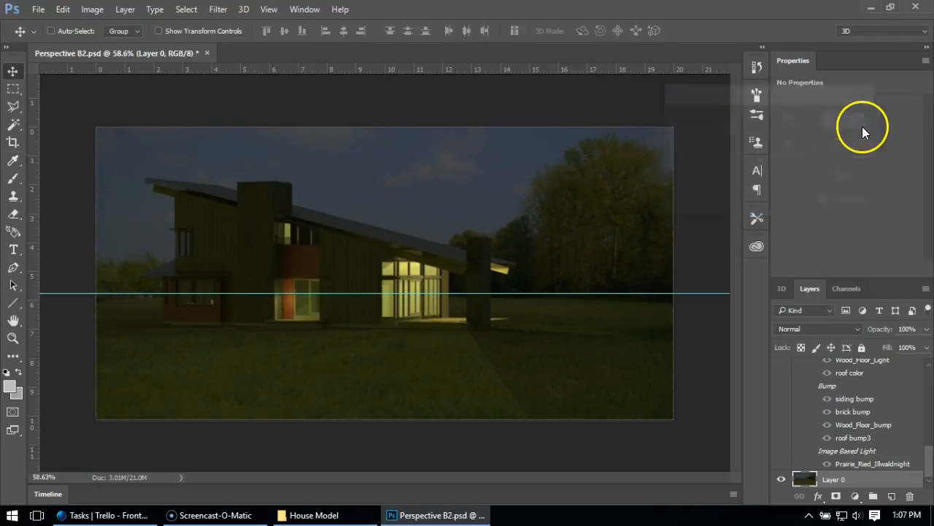
{"action": "left_click", "coordinate": [457, 221]}
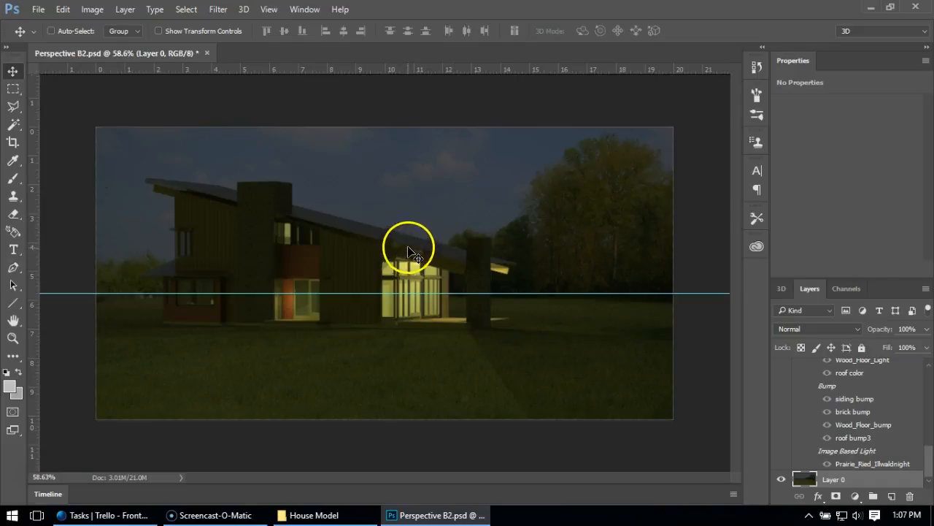
- Start the Lighting Effects filter on Layer 0 and enlarge its spot light to cover the house, shining from the image's upper-left corner
{"action": "left_click", "coordinate": [218, 9]}
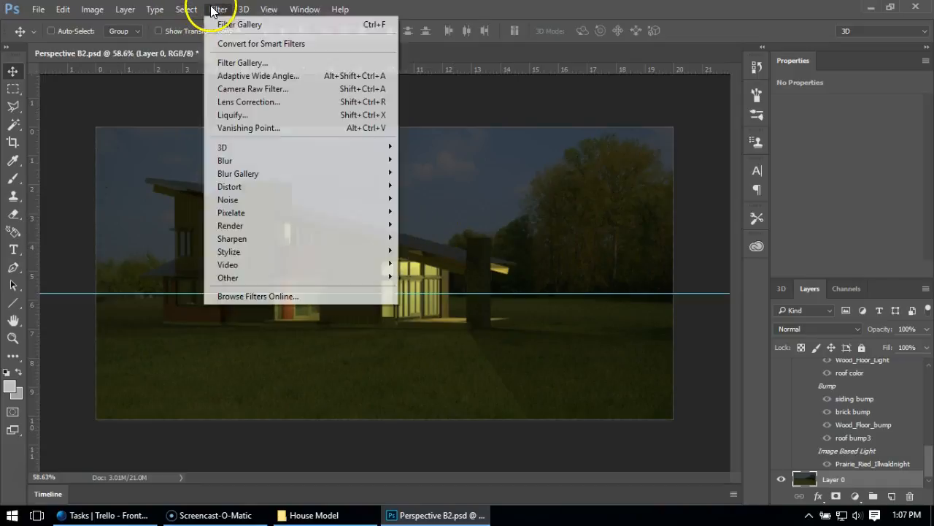
{"action": "mouse_move", "coordinate": [270, 232]}
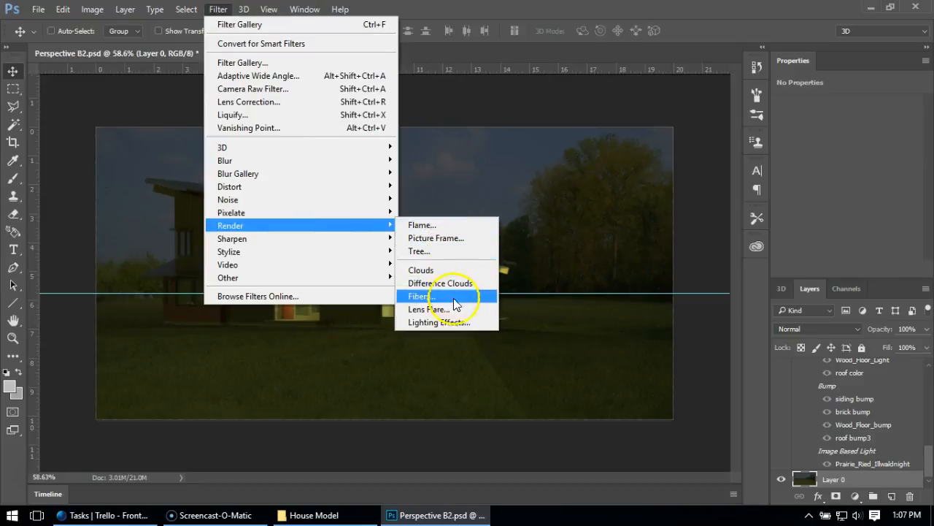
{"action": "left_click", "coordinate": [438, 321]}
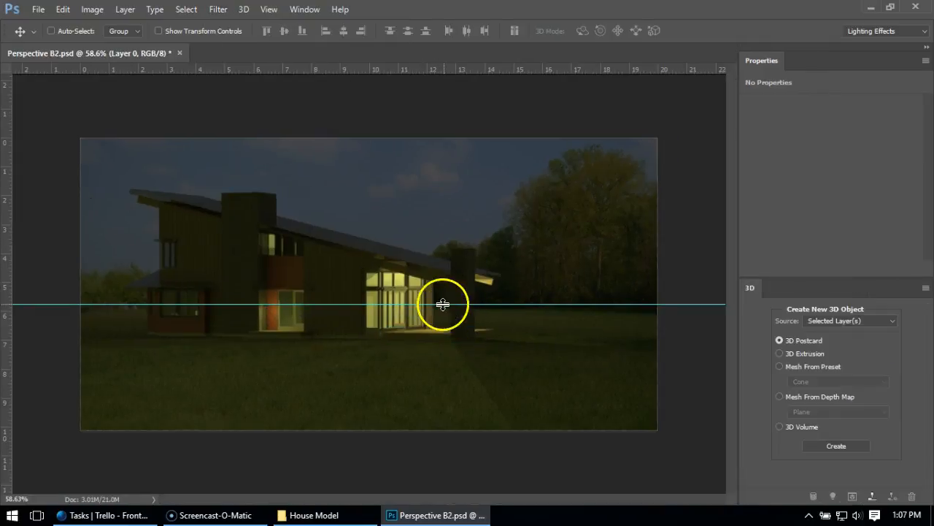
{"action": "left_click_drag", "start_coordinate": [516, 142], "coordinate": [83, 149]}
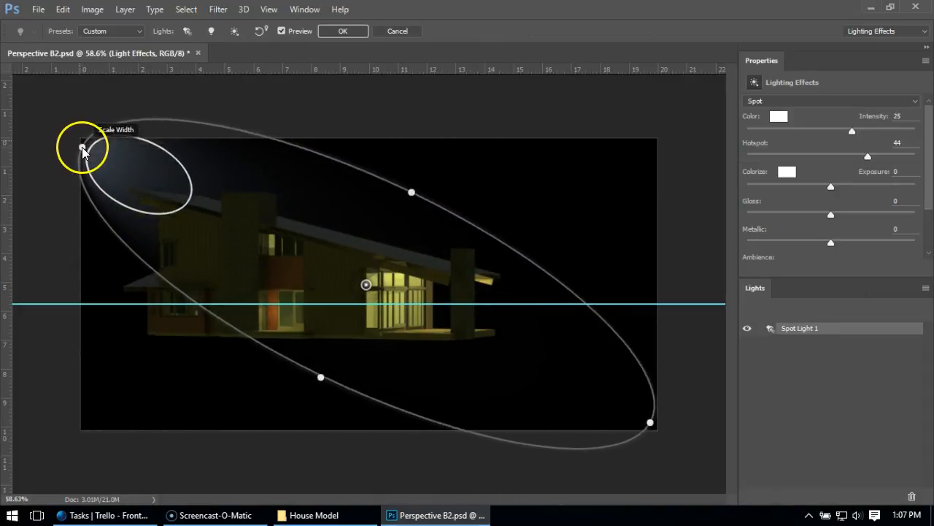
{"action": "left_click_drag", "start_coordinate": [412, 193], "coordinate": [505, 104]}
{"action": "left_click_drag", "start_coordinate": [107, 89], "coordinate": [70, 134]}
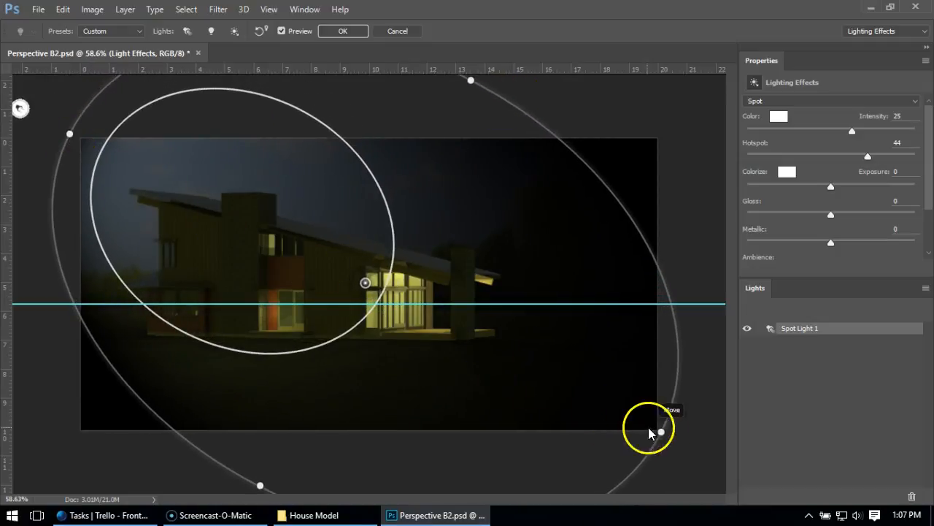
{"action": "left_click_drag", "start_coordinate": [664, 432], "coordinate": [706, 451]}
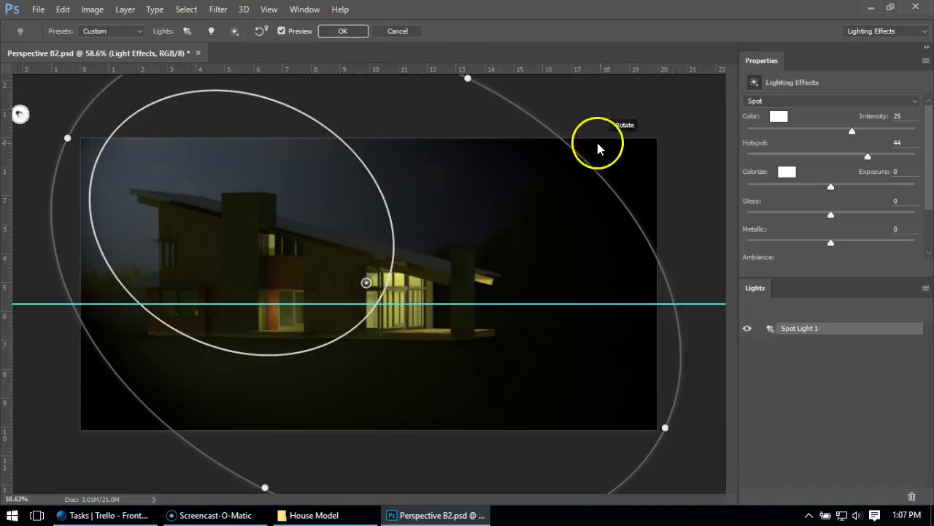
- Set the spot light's intensity to 47, ambience to 54 and exposure to -59
{"action": "mouse_move", "coordinate": [850, 130]}
{"action": "left_mouse_down"}
{"action": "mouse_move", "coordinate": [875, 133]}
{"action": "mouse_move", "coordinate": [865, 136]}
{"action": "left_mouse_up"}
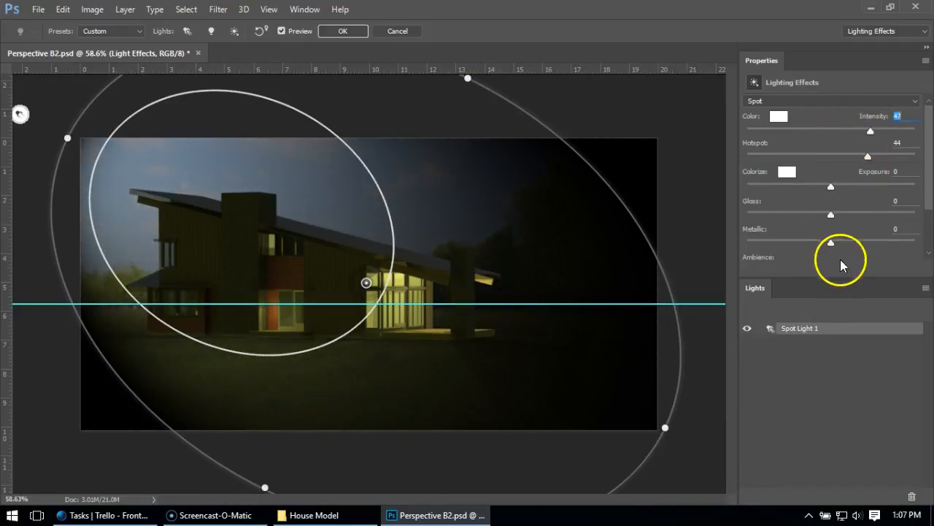
{"action": "left_click_drag", "start_coordinate": [929, 201], "coordinate": [933, 243]}
{"action": "left_click_drag", "start_coordinate": [831, 211], "coordinate": [876, 202]}
{"action": "left_click_drag", "start_coordinate": [832, 126], "coordinate": [781, 125]}
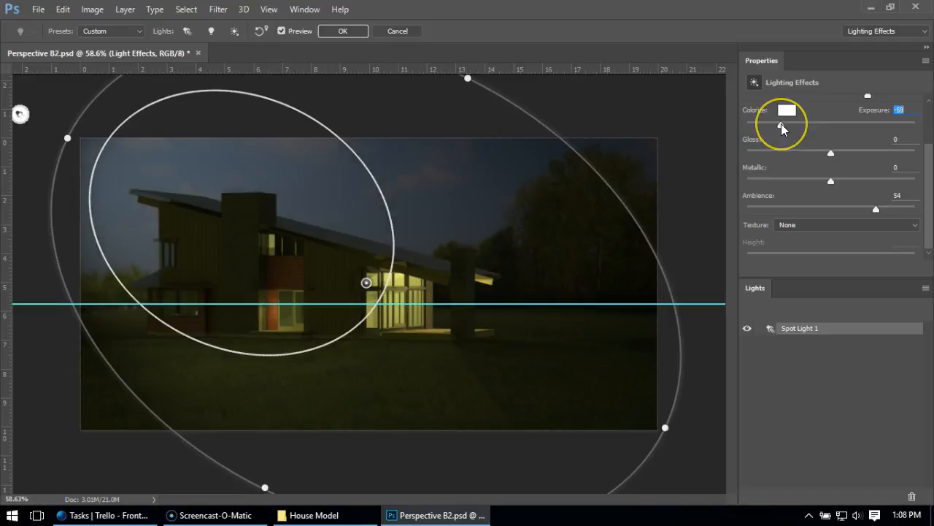
- Rotate the spot light to shine from the image's upper-right corner, lengthen it slightly and apply the lighting filter
{"action": "left_click_drag", "start_coordinate": [62, 134], "coordinate": [706, 110]}
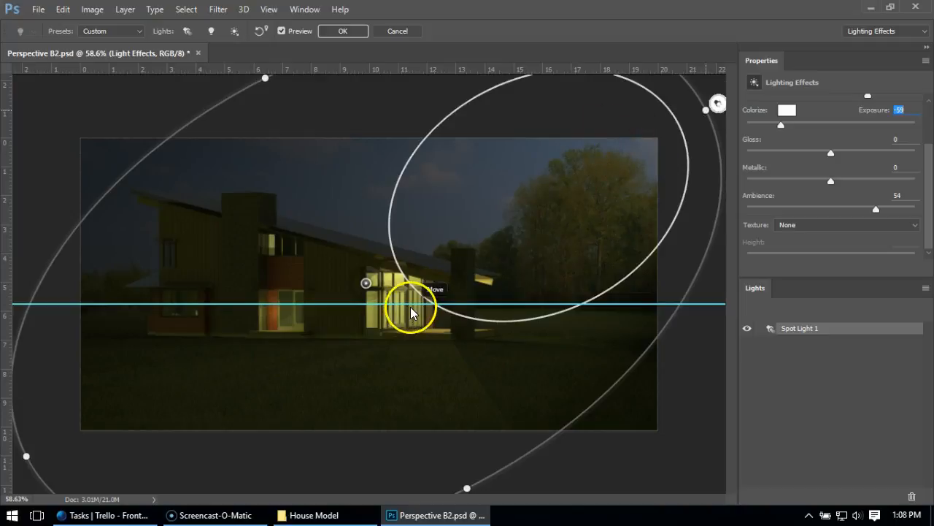
{"action": "mouse_move", "coordinate": [263, 79]}
{"action": "left_mouse_down"}
{"action": "mouse_move", "coordinate": [254, 77]}
{"action": "mouse_move", "coordinate": [264, 73]}
{"action": "left_mouse_up"}
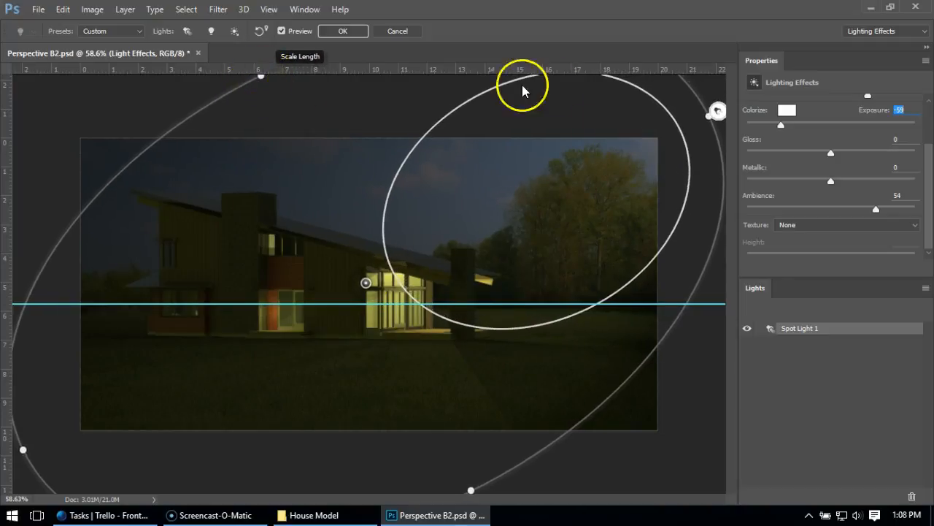
{"action": "left_click", "coordinate": [332, 32]}
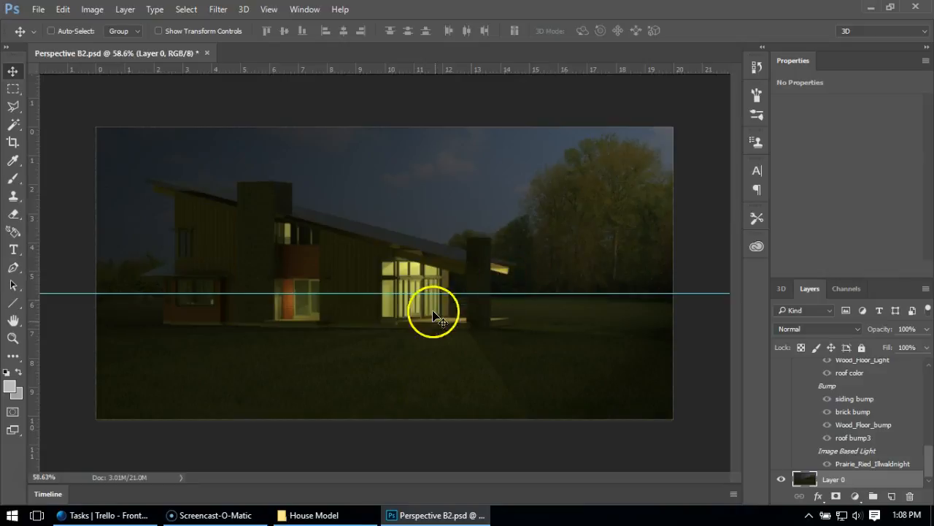
- Raise the brightness of Layer 0 by 18 with Brightness/Contrast, keeping contrast at 0
{"action": "left_click", "coordinate": [98, 9]}
{"action": "mouse_move", "coordinate": [102, 45]}
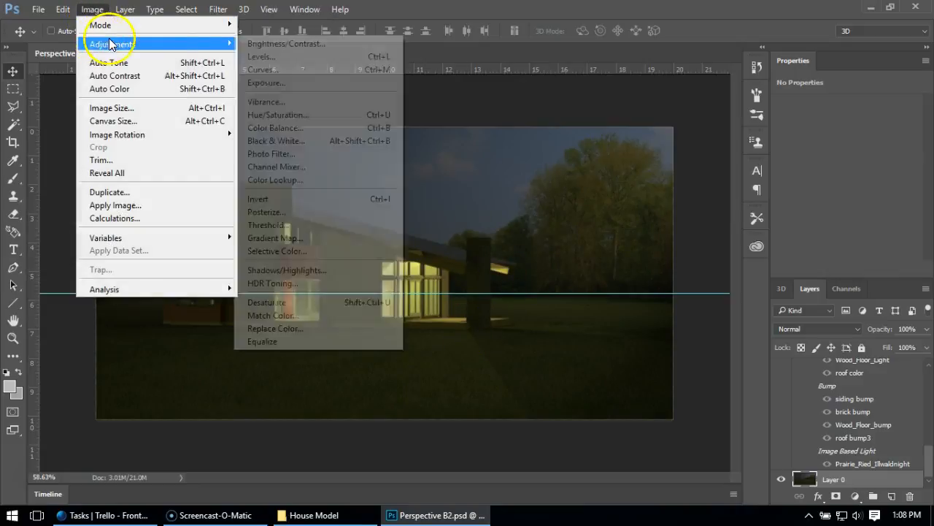
{"action": "left_click", "coordinate": [261, 44]}
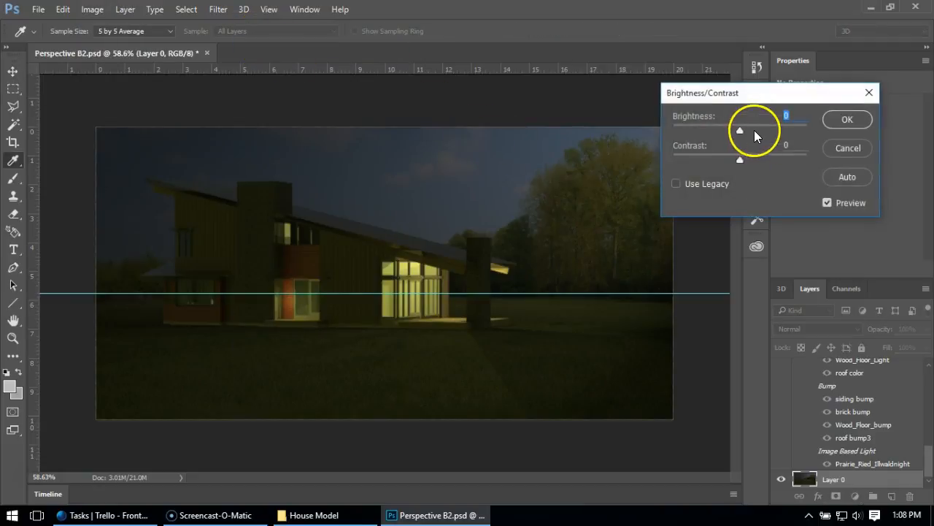
{"action": "left_click_drag", "start_coordinate": [740, 132], "coordinate": [748, 131]}
{"action": "left_click", "coordinate": [844, 121]}
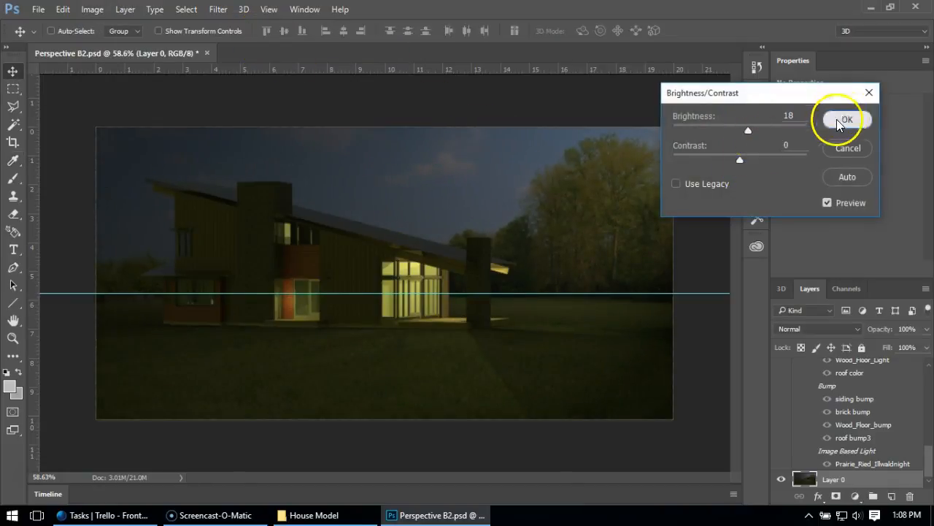
- Apply Brightness/Contrast to the house on Layer 7 with brightness 54 and contrast -21
{"action": "left_click_drag", "start_coordinate": [932, 466], "coordinate": [928, 413]}
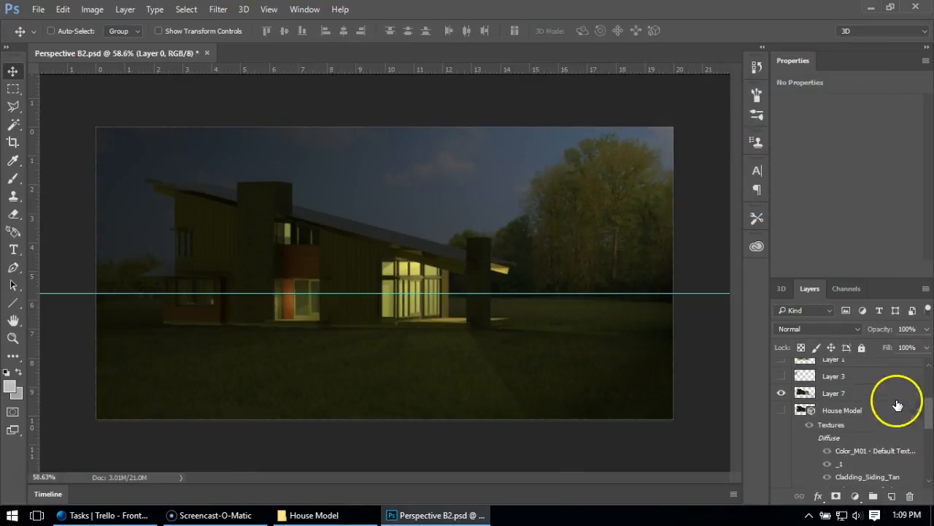
{"action": "left_click", "coordinate": [872, 394]}
{"action": "left_click", "coordinate": [86, 9]}
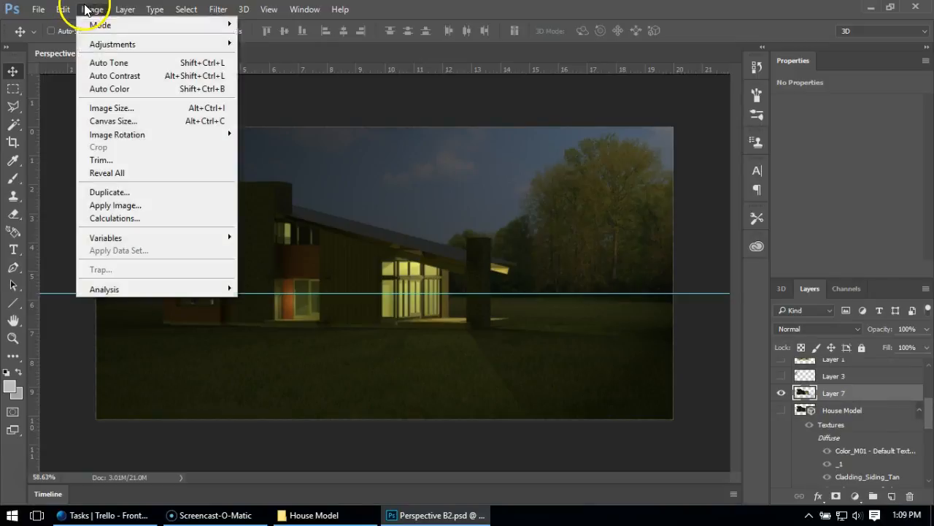
{"action": "mouse_move", "coordinate": [232, 42]}
{"action": "left_click", "coordinate": [273, 45]}
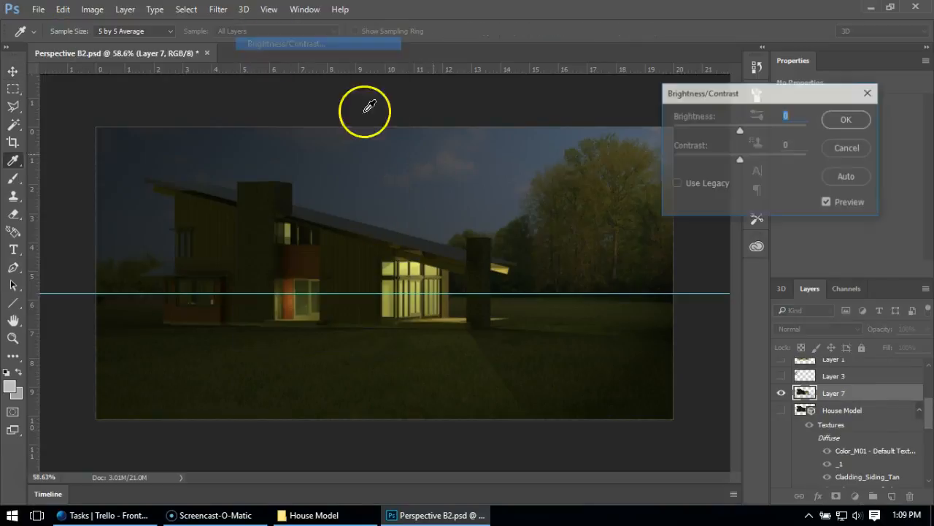
{"action": "mouse_move", "coordinate": [742, 130]}
{"action": "left_mouse_down"}
{"action": "mouse_move", "coordinate": [755, 131]}
{"action": "mouse_move", "coordinate": [747, 157]}
{"action": "mouse_move", "coordinate": [815, 162]}
{"action": "mouse_move", "coordinate": [714, 157]}
{"action": "mouse_move", "coordinate": [742, 132]}
{"action": "left_mouse_up"}
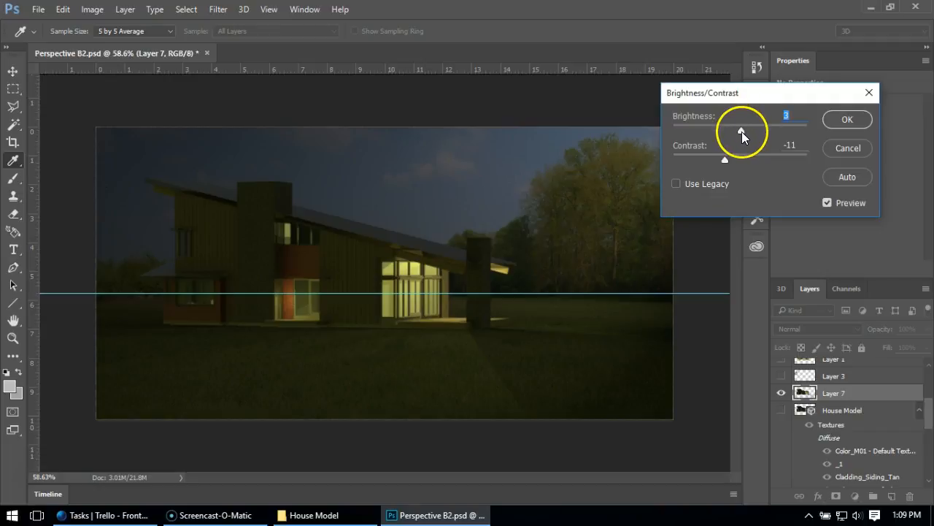
{"action": "left_click_drag", "start_coordinate": [743, 132], "coordinate": [708, 157]}
{"action": "left_click", "coordinate": [746, 127]}
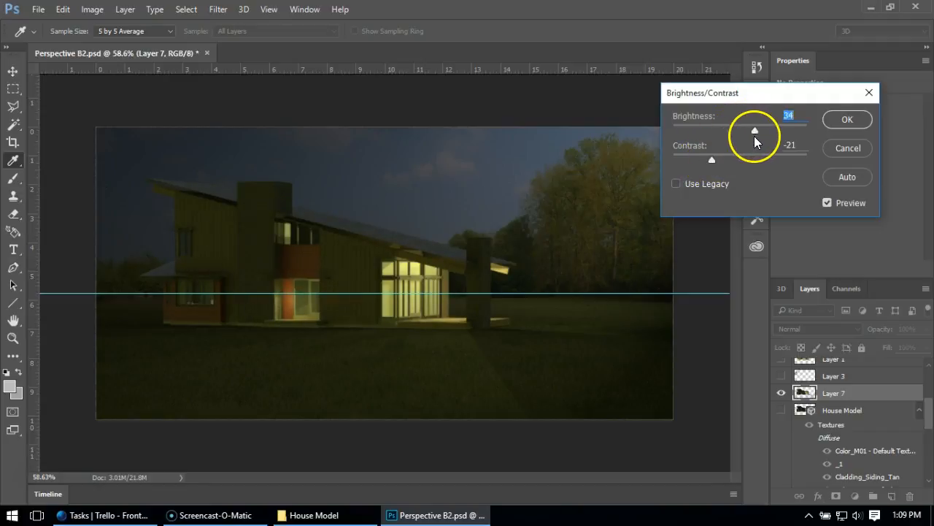
{"action": "left_click_drag", "start_coordinate": [753, 135], "coordinate": [765, 137]}
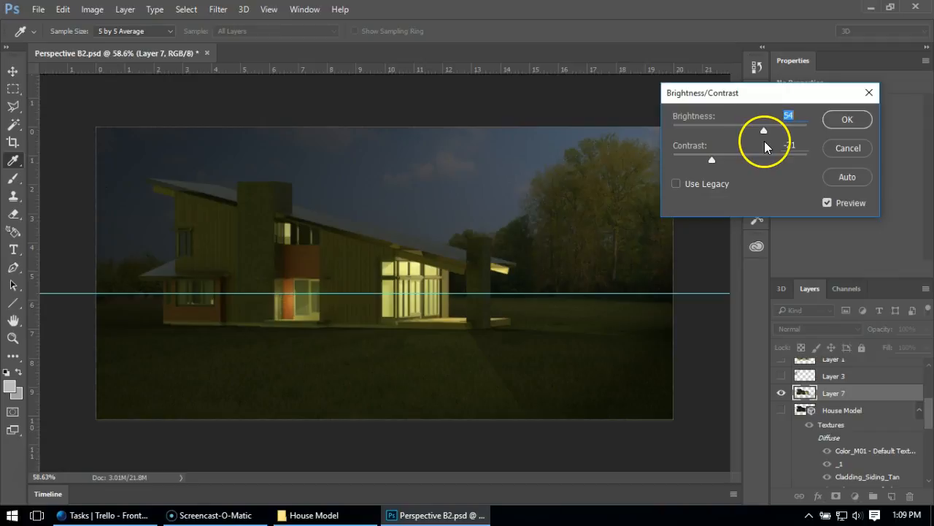
{"action": "left_click", "coordinate": [847, 119]}
- Apply Brightness/Contrast to the background landscape on Layer 0 with brightness 31 and contrast 0
{"action": "scroll", "coordinate": [908, 421], "scroll_direction": "down", "scroll_amount": 5}
{"action": "left_click", "coordinate": [884, 479]}
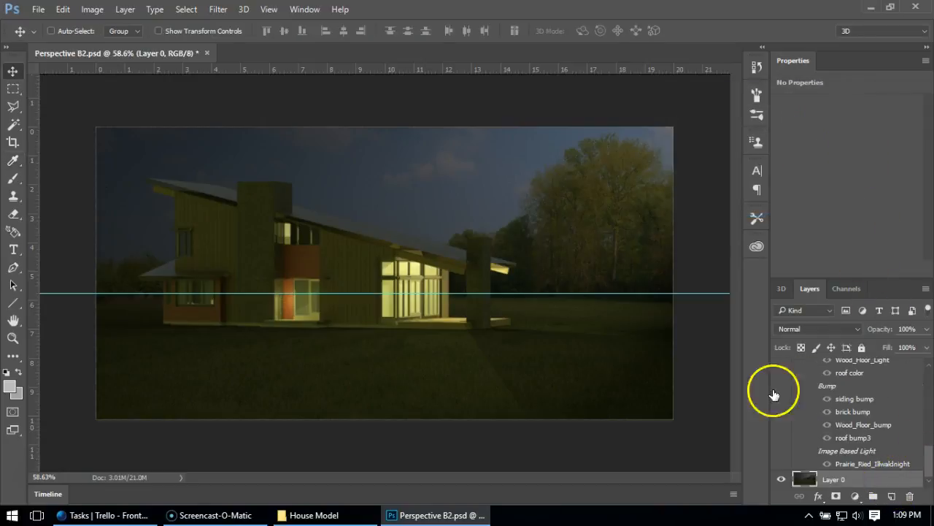
{"action": "left_click", "coordinate": [92, 9]}
{"action": "mouse_move", "coordinate": [106, 34]}
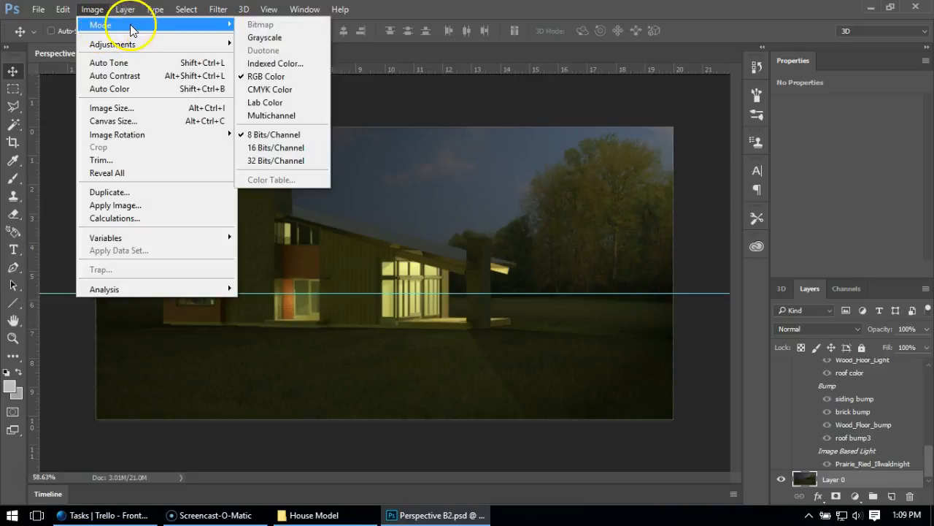
{"action": "mouse_move", "coordinate": [129, 44]}
{"action": "left_click", "coordinate": [259, 44]}
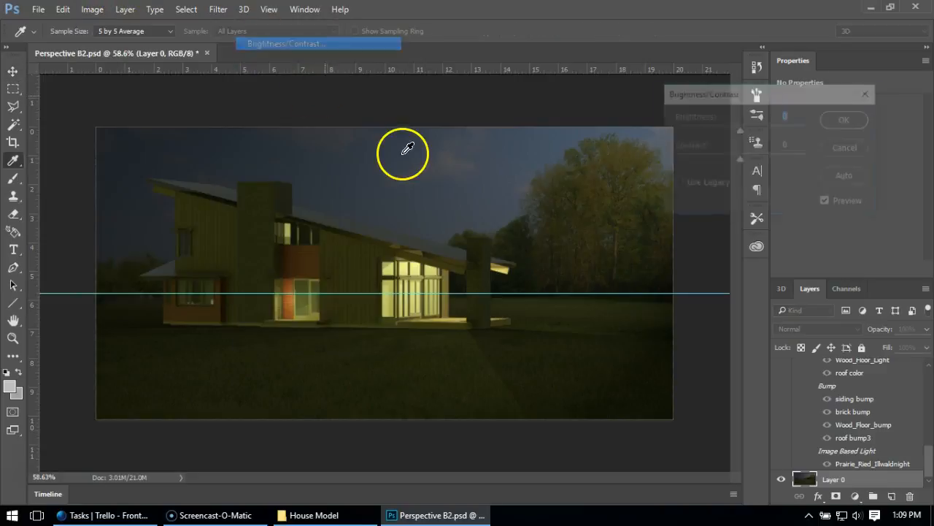
{"action": "left_click_drag", "start_coordinate": [745, 131], "coordinate": [755, 132]}
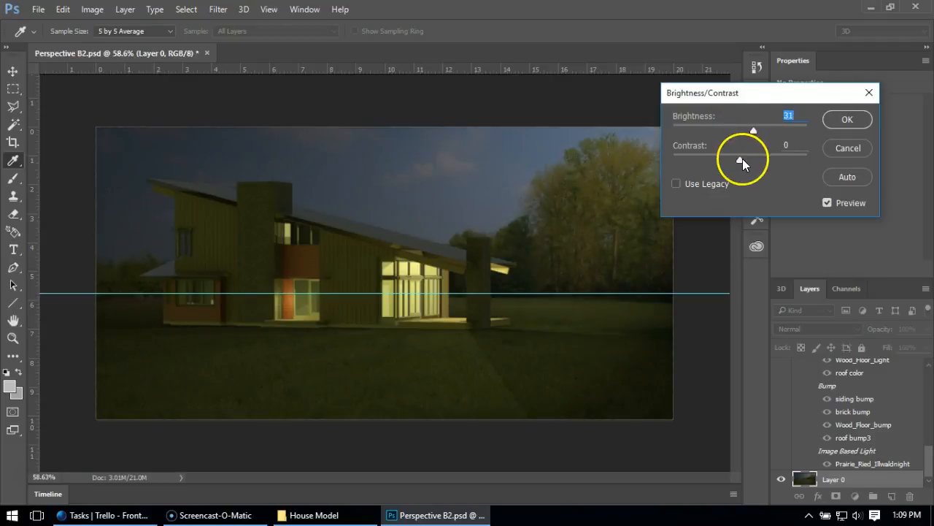
{"action": "left_click", "coordinate": [847, 119]}
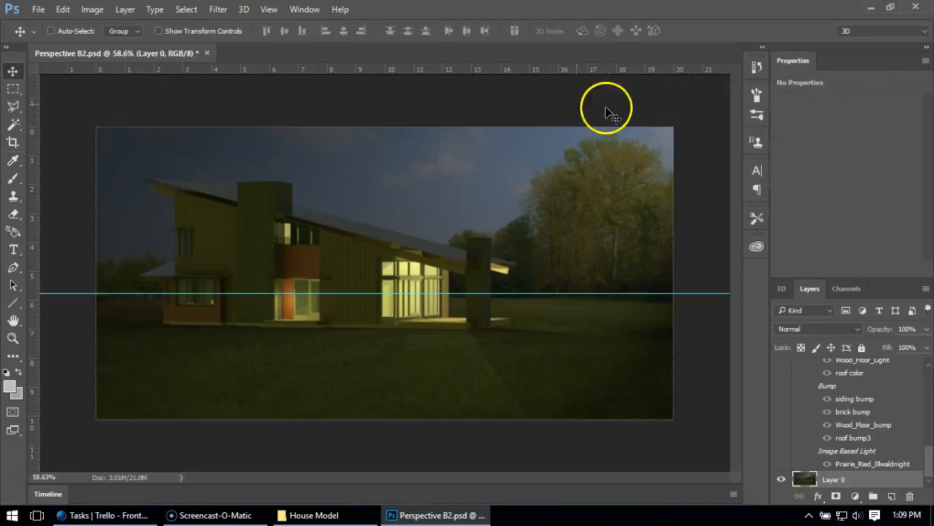
{"action": "left_click", "coordinate": [475, 111]}
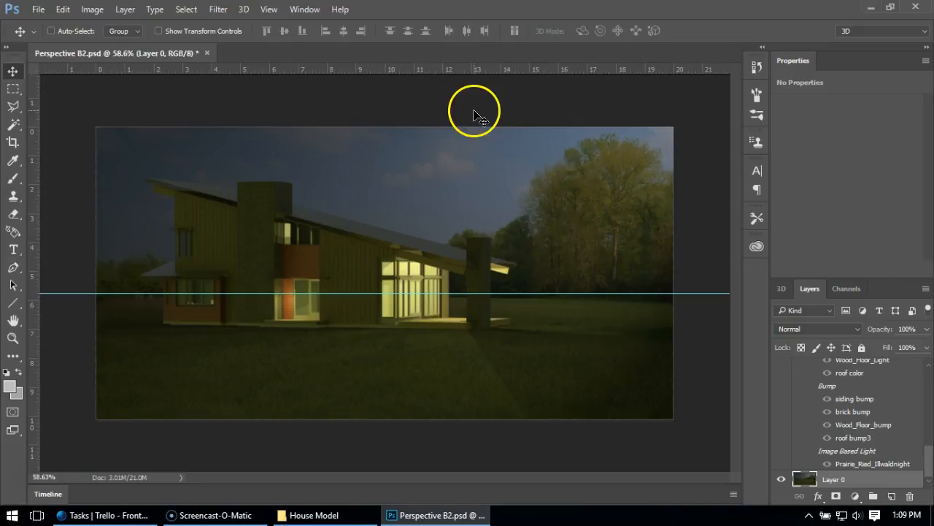